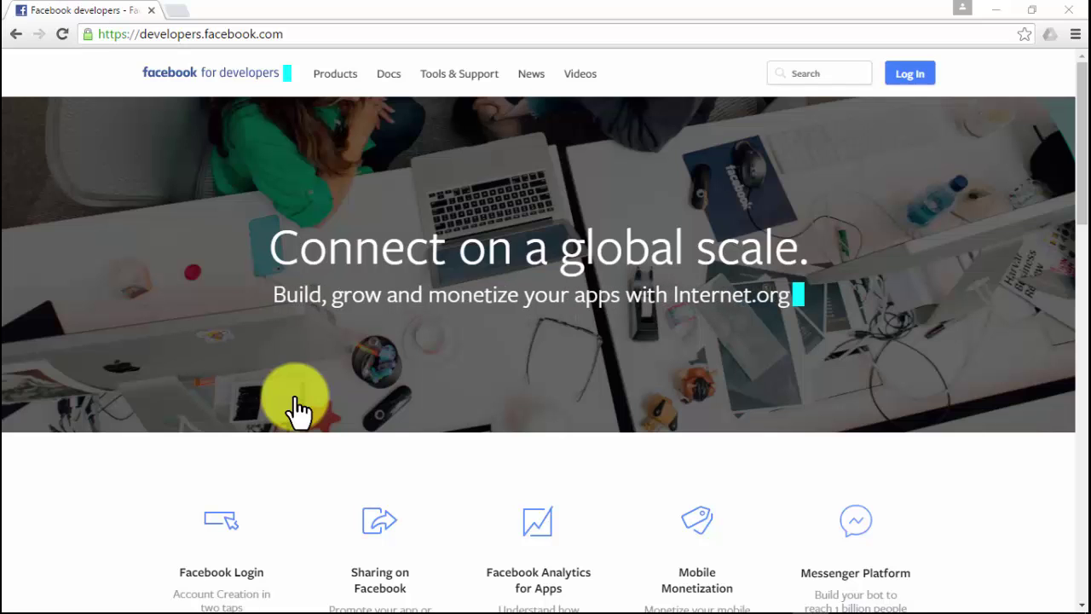
Log in with saved details, register as a developer, and accept the platform and privacy policies.
click(927, 77)
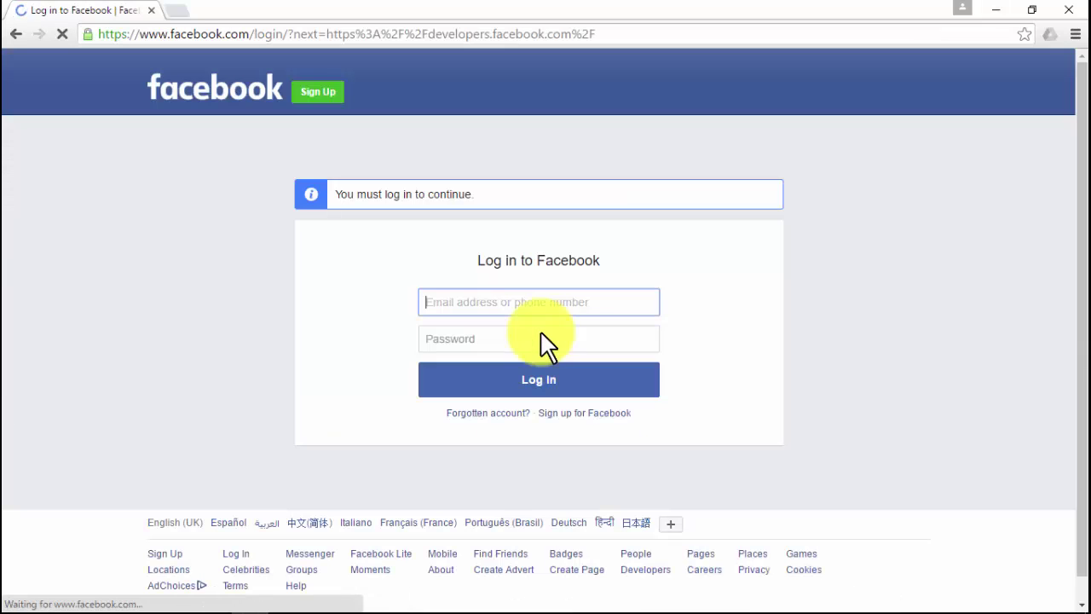
click(523, 381)
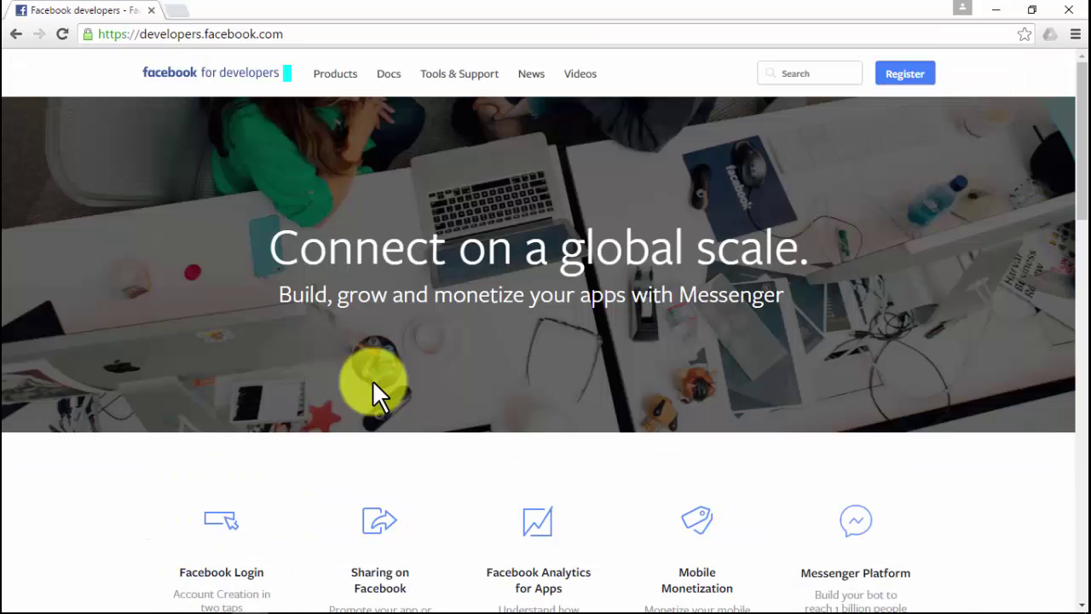
click(891, 74)
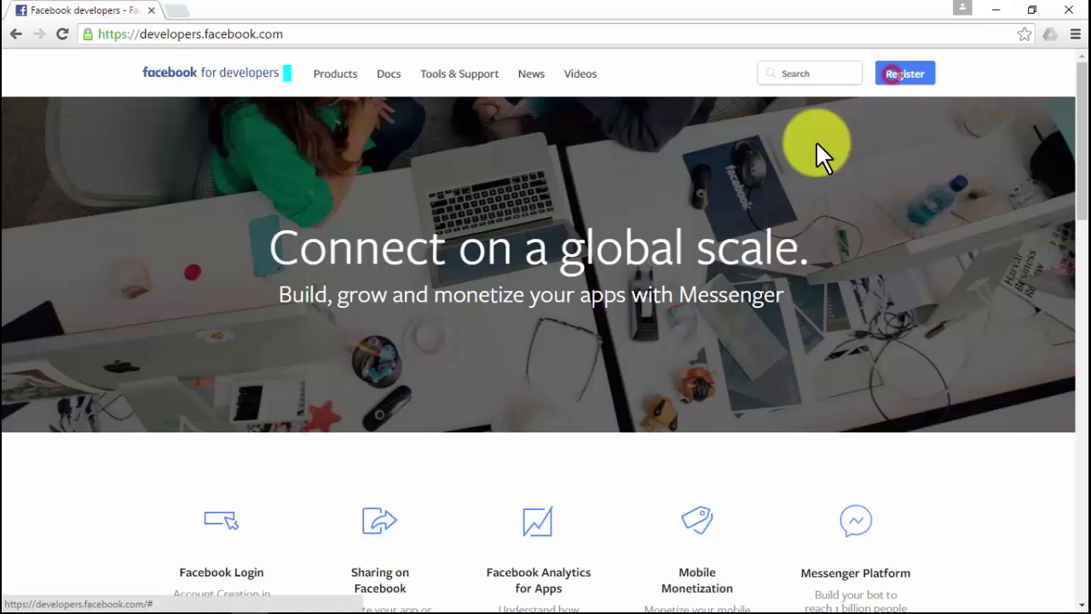
click(680, 260)
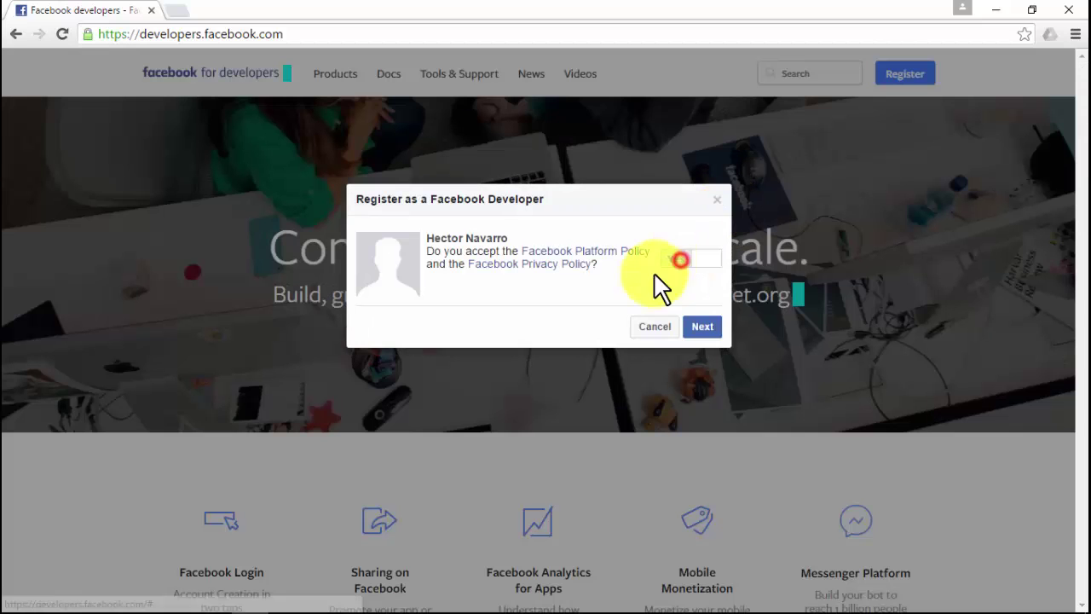
click(704, 331)
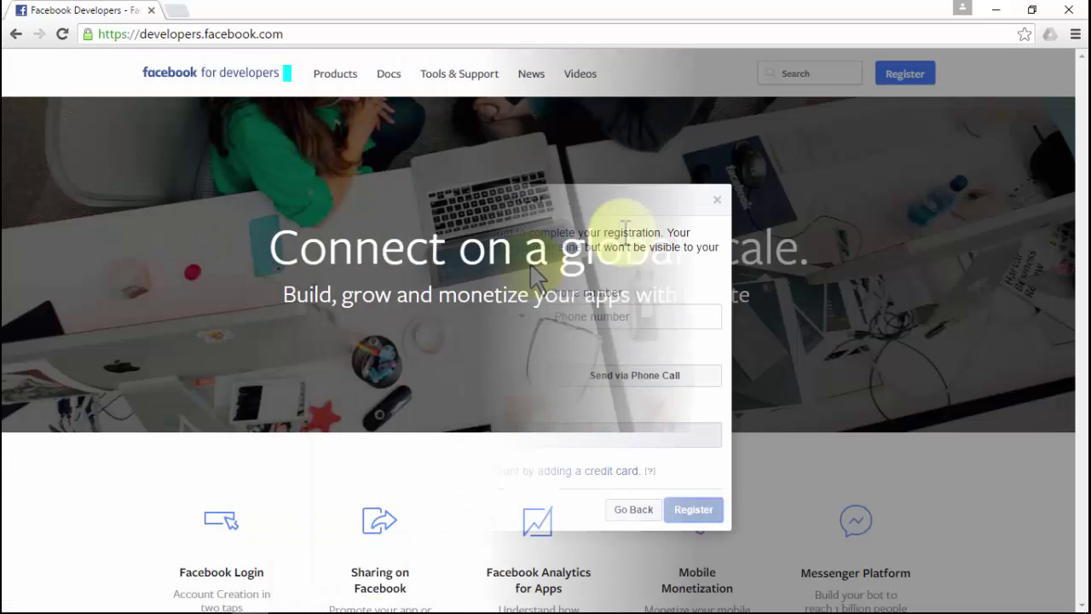
Create app 'Testing App' with a contact email and Health & Fitness category.
click(895, 75)
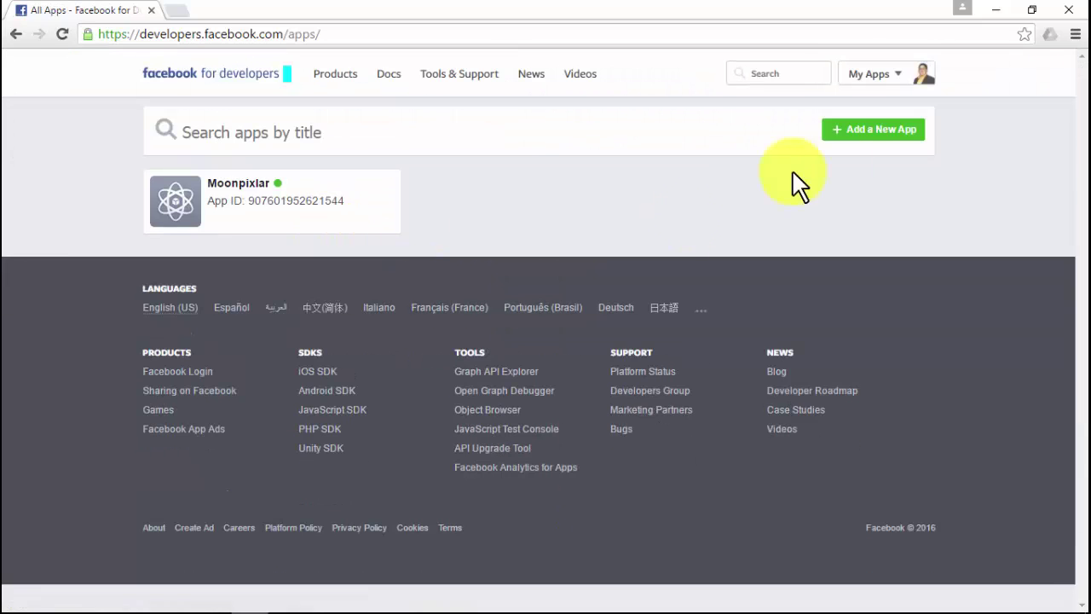
click(854, 133)
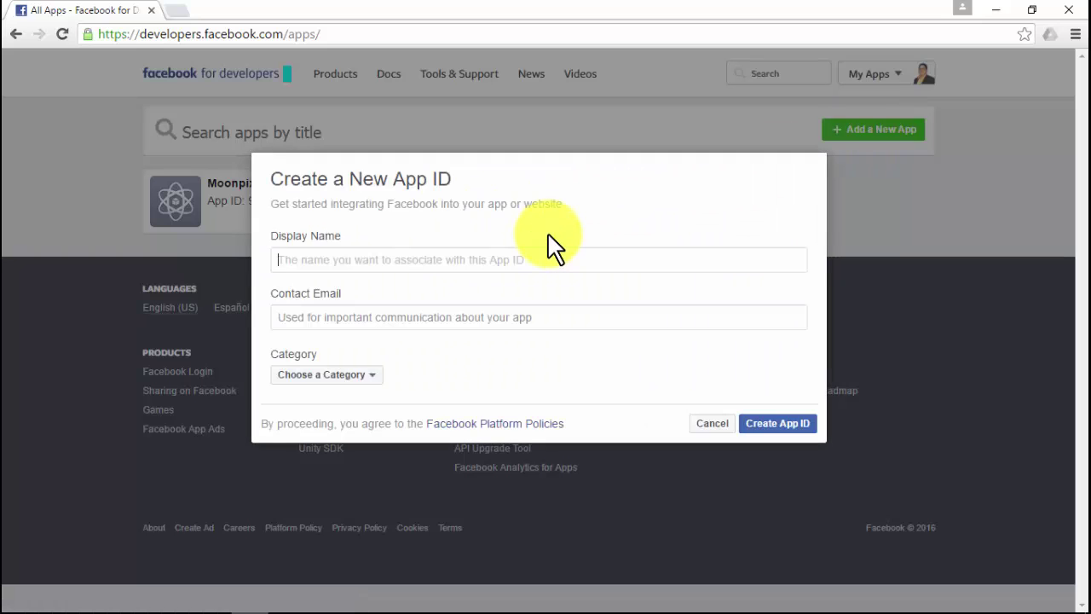
text(Testing App)
key(Tab)
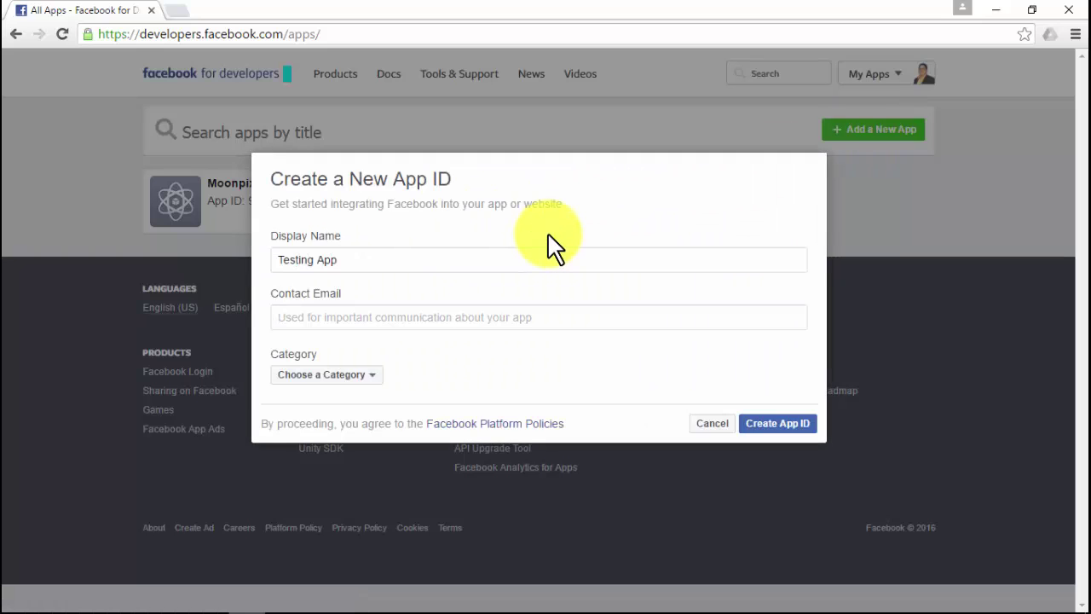
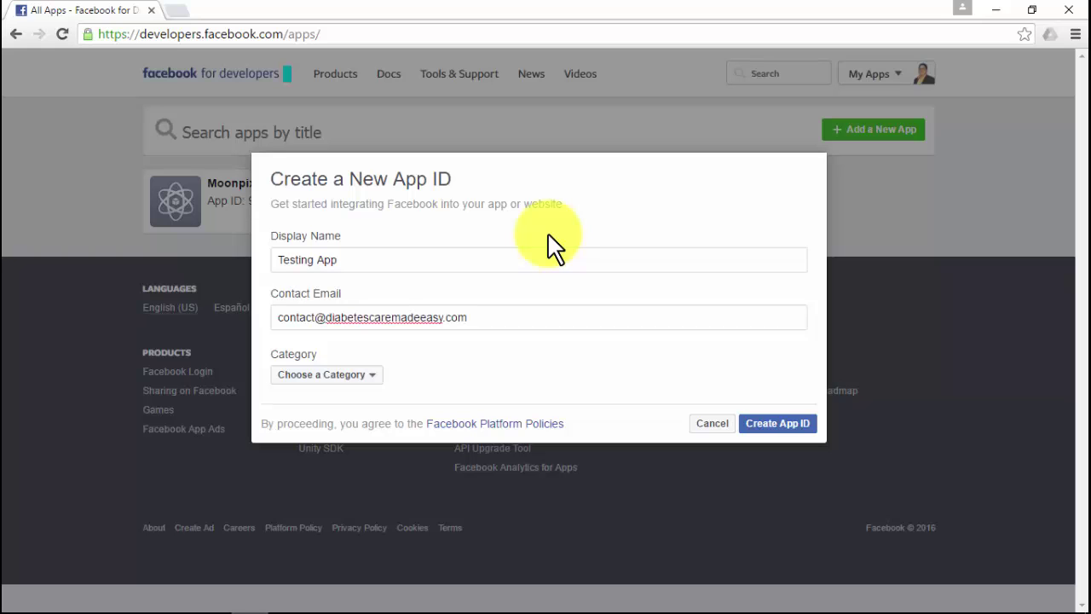
click(344, 377)
scroll(341, 261, down, 1)
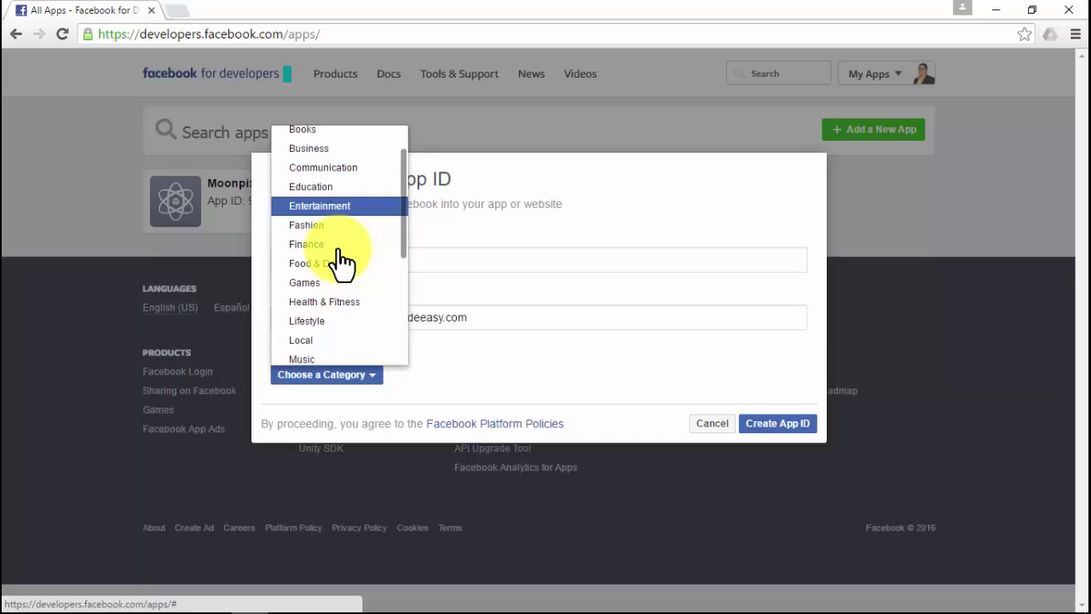
click(320, 300)
click(783, 426)
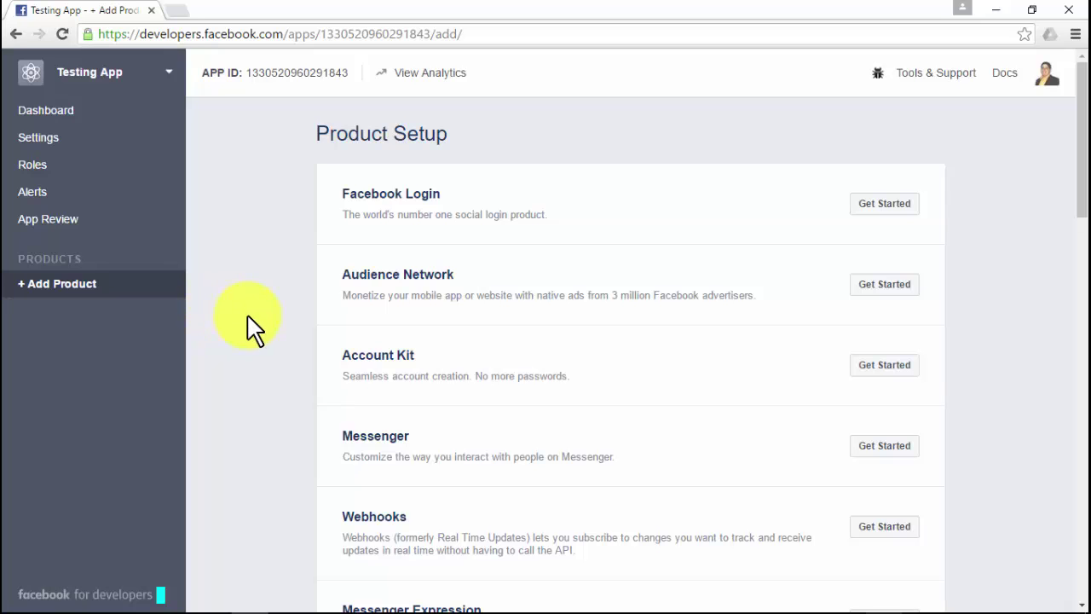
Scroll through the Product Setup list of available products for Testing App.
scroll(254, 329, down, 1)
scroll(254, 328, down, 2)
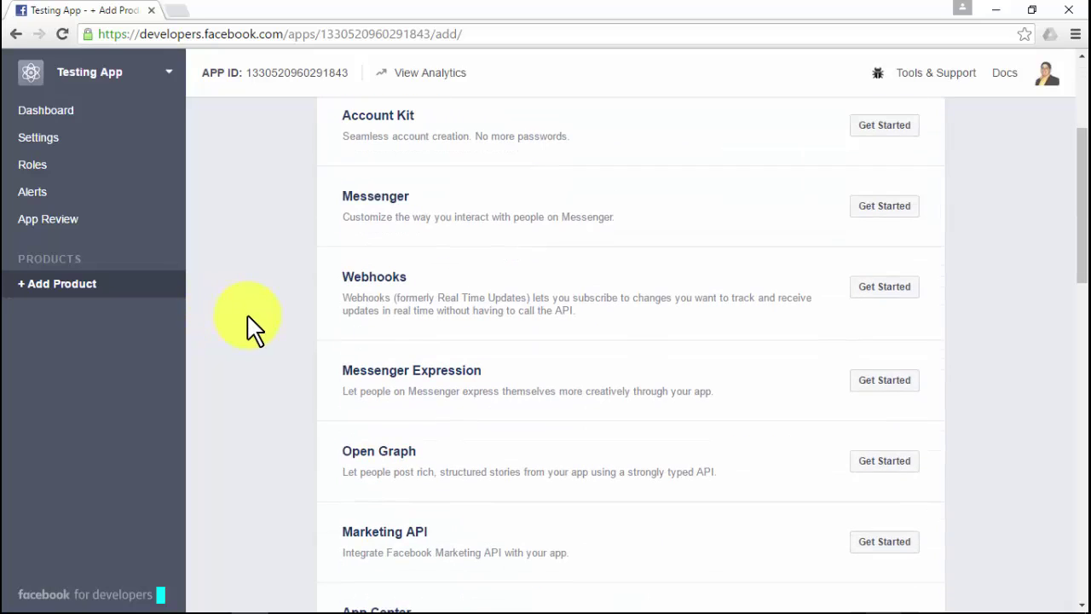
scroll(247, 324, down, 2)
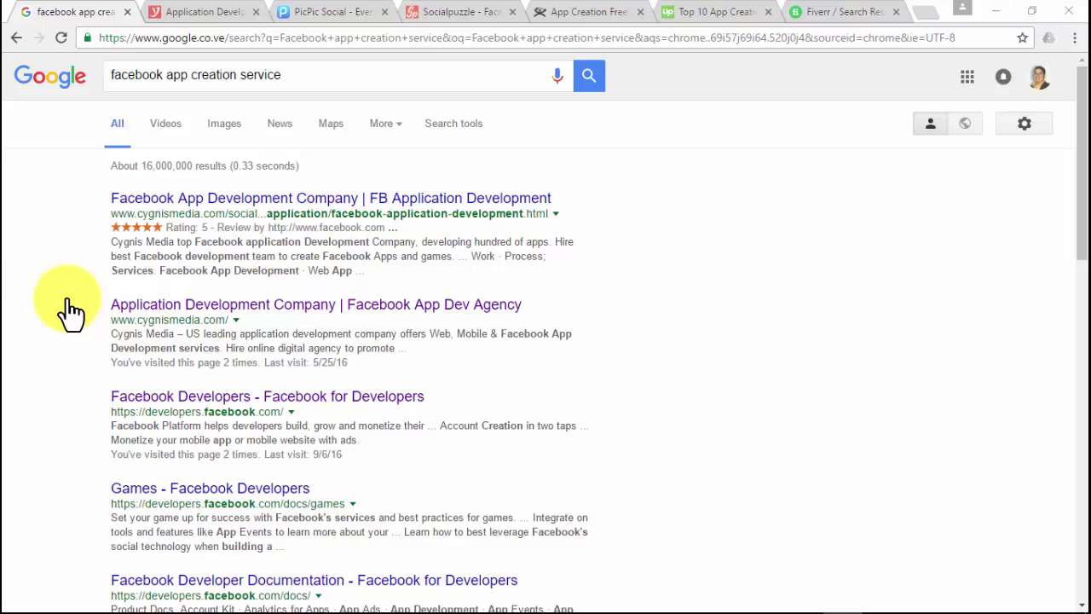
View the Cygnis Media, PicPic Social, Socialpuzzle, guru, Upwork and Fiverr sites in turn.
click(202, 15)
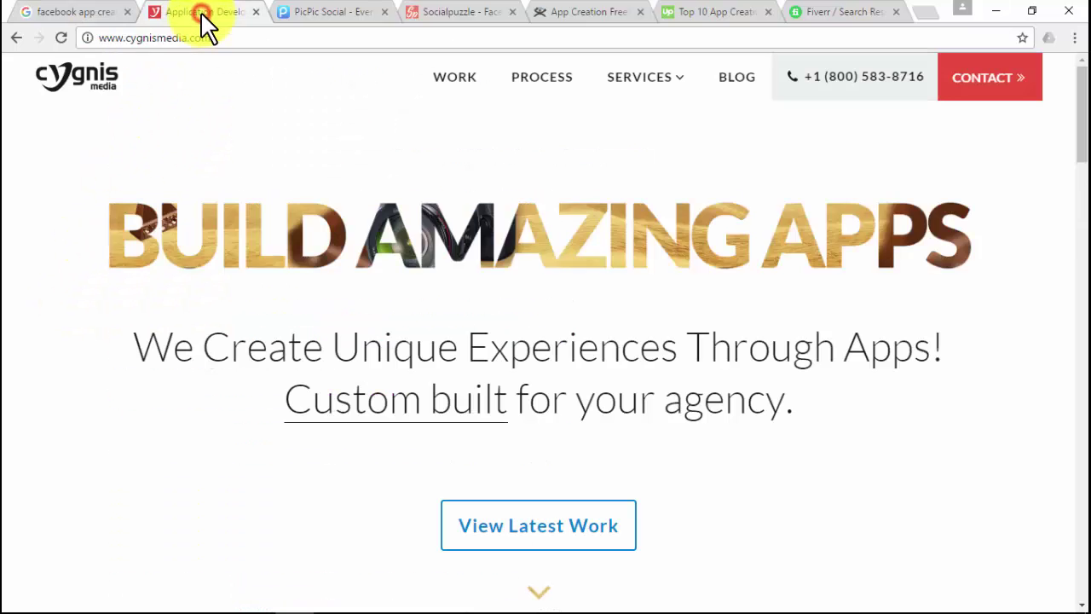
click(303, 10)
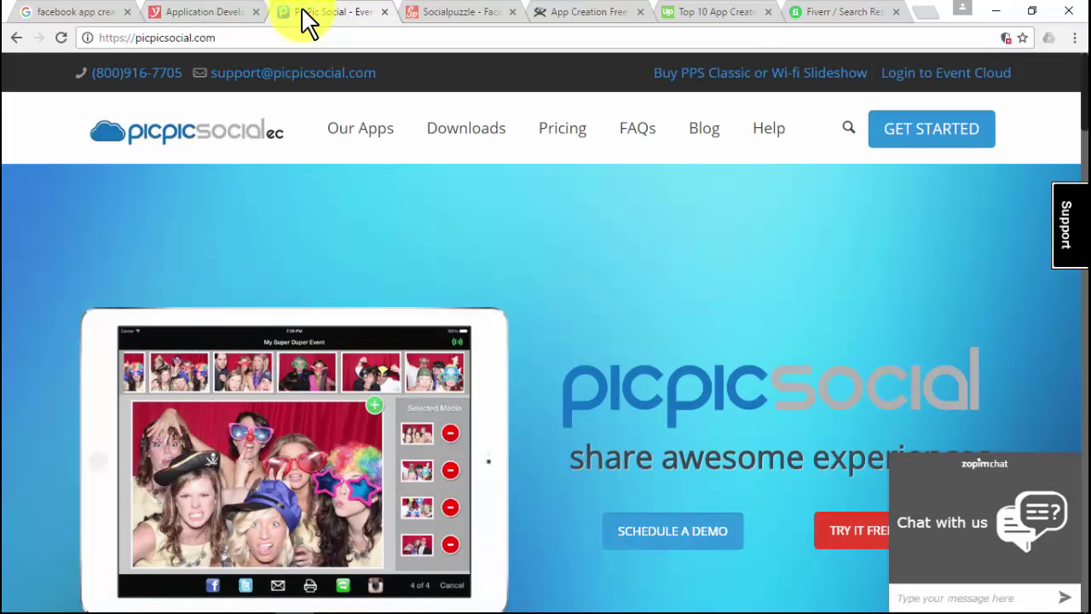
click(428, 19)
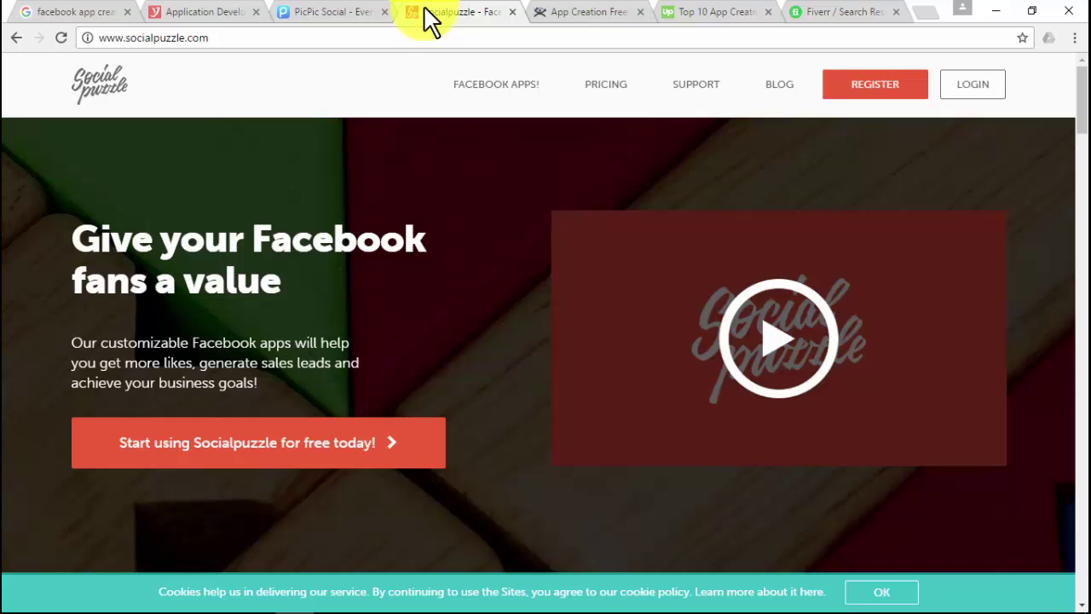
click(575, 16)
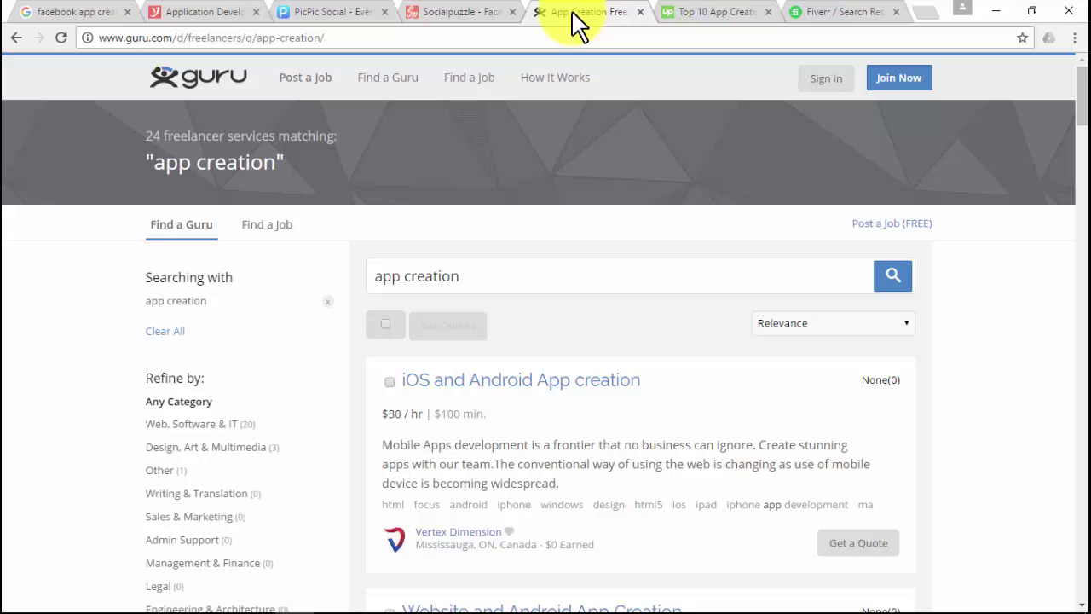
click(729, 21)
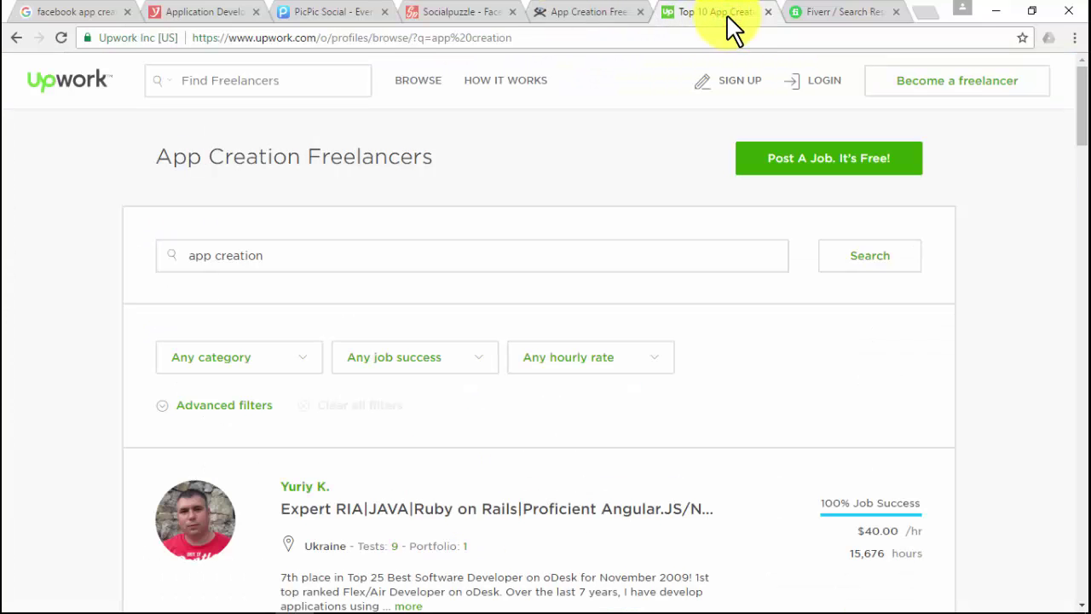
click(816, 17)
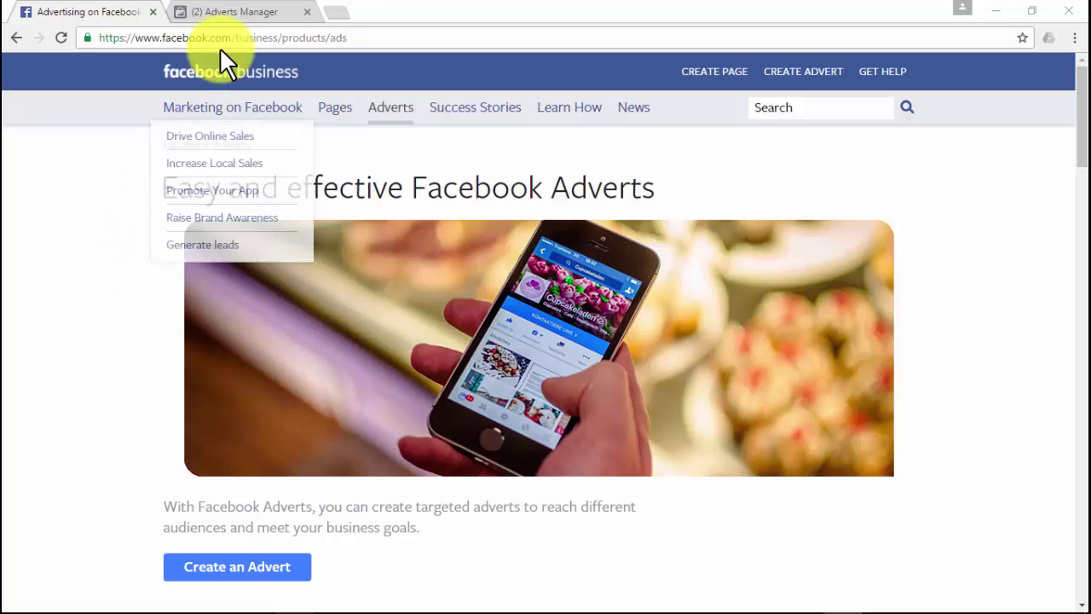
Switch to the Adverts Manager tab showing the campaign objective choices.
click(245, 12)
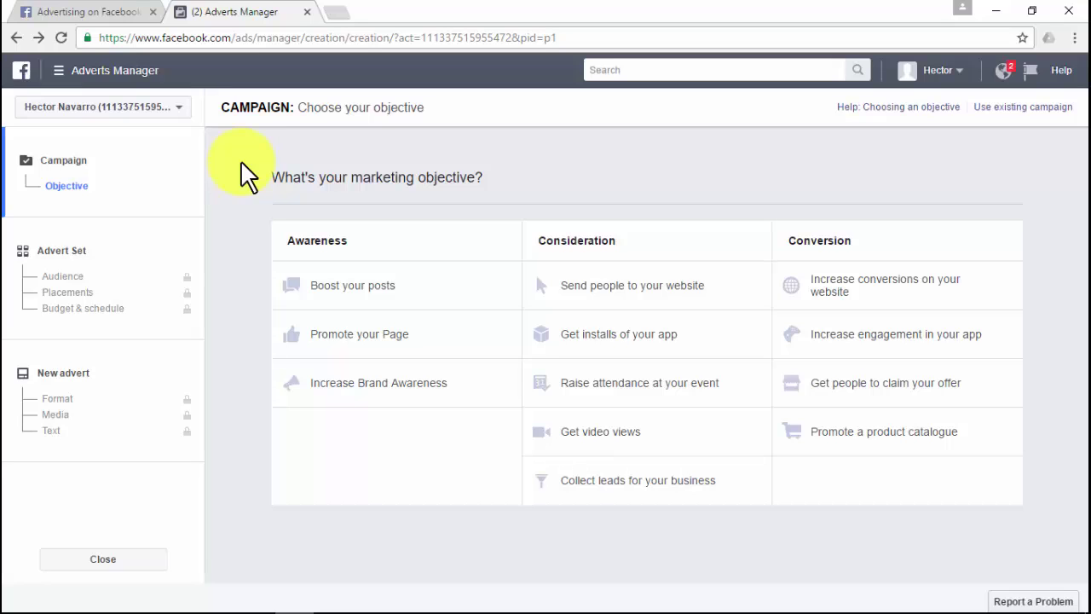
Choose 'Increase engagement in your app' as the campaign objective instead of app installs.
click(720, 345)
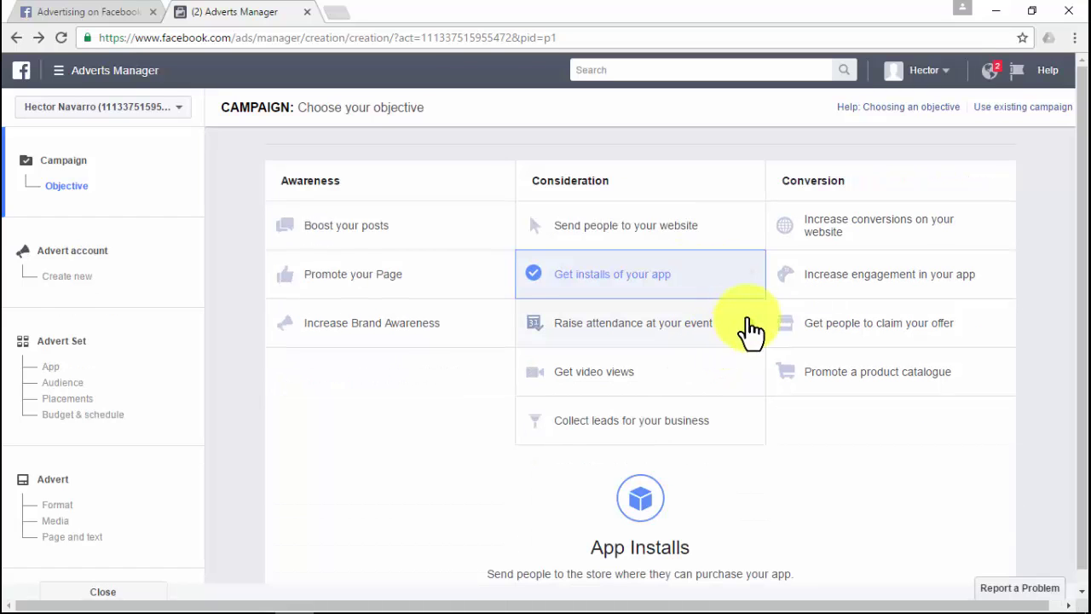
click(878, 301)
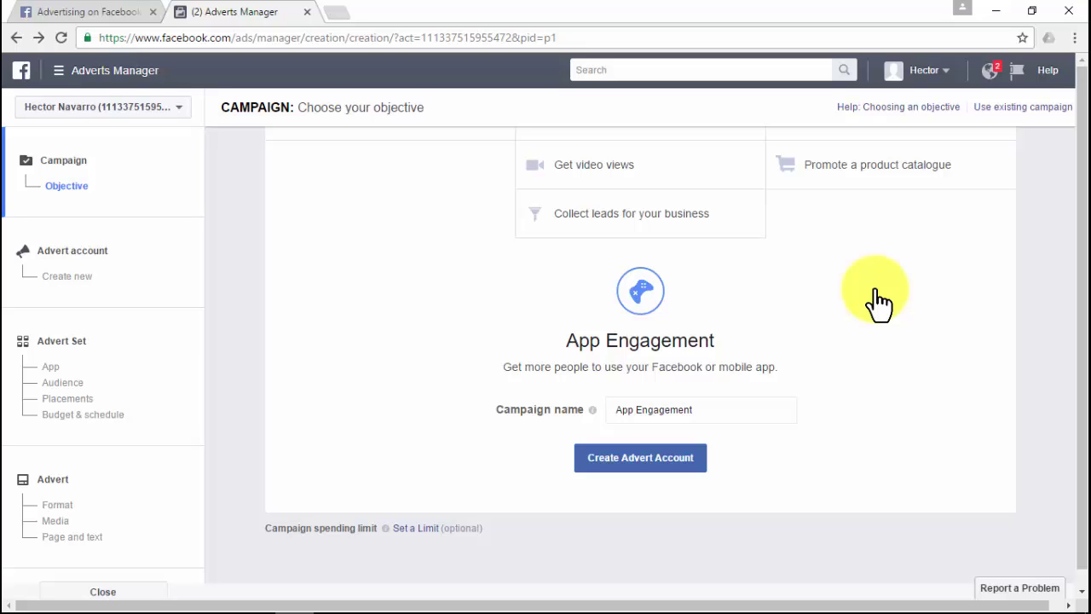
scroll(876, 300, up, 3)
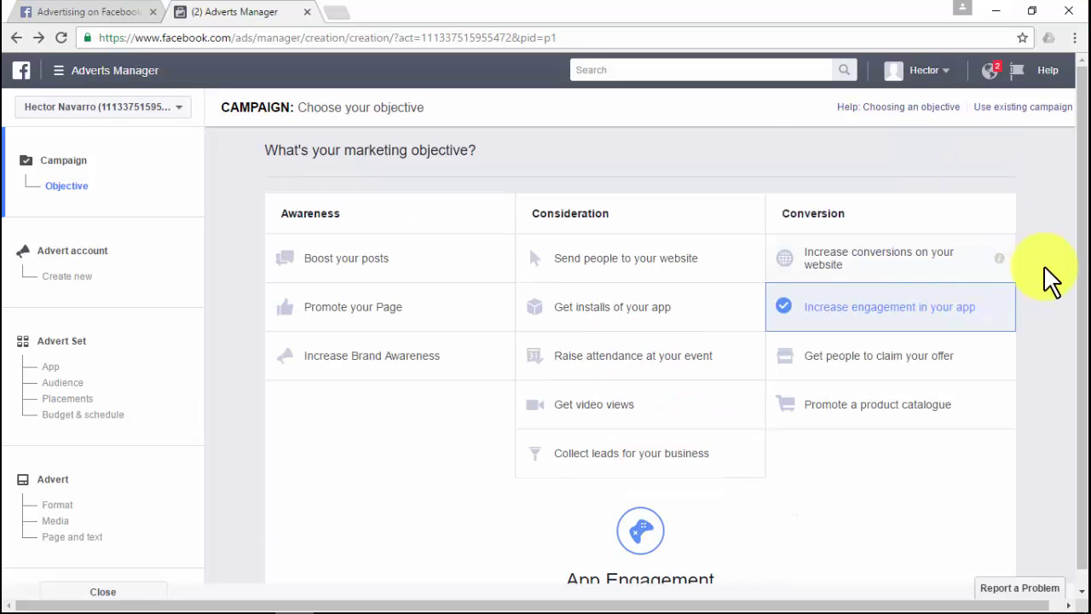